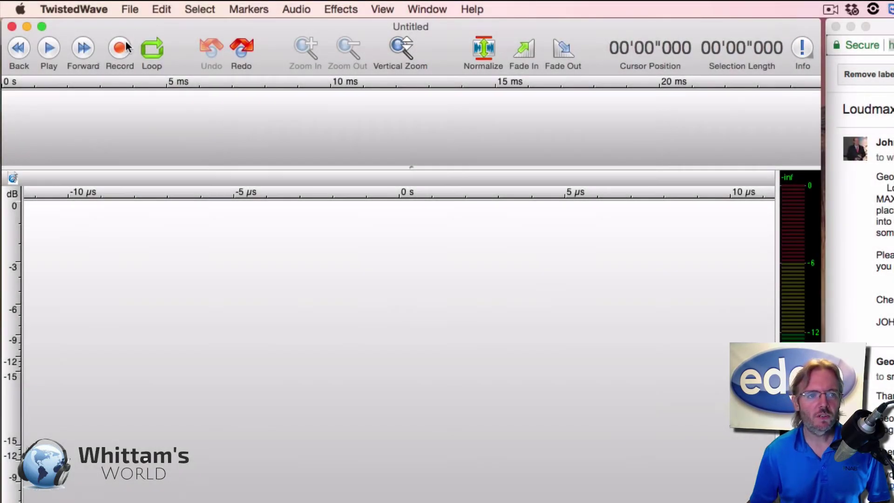
Step: Record a six-second voice clip, then open Apple's AUPeakLimiter effect on it
left_click(120, 46)
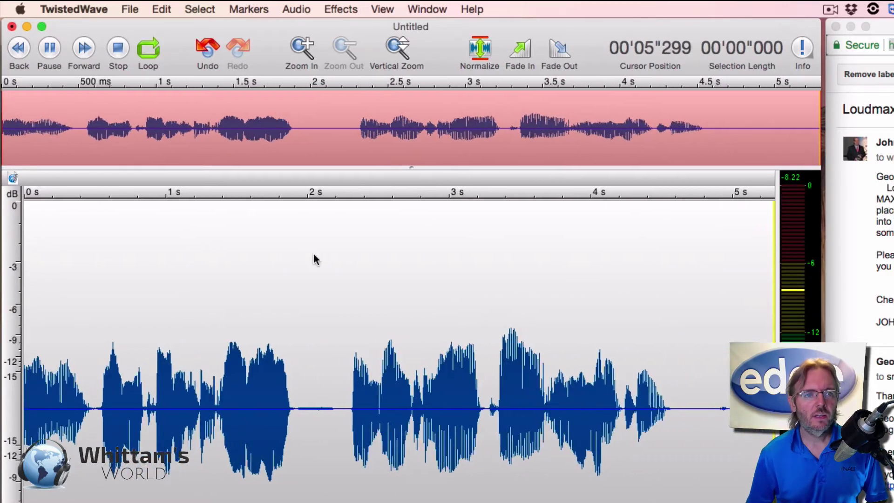
left_click(119, 46)
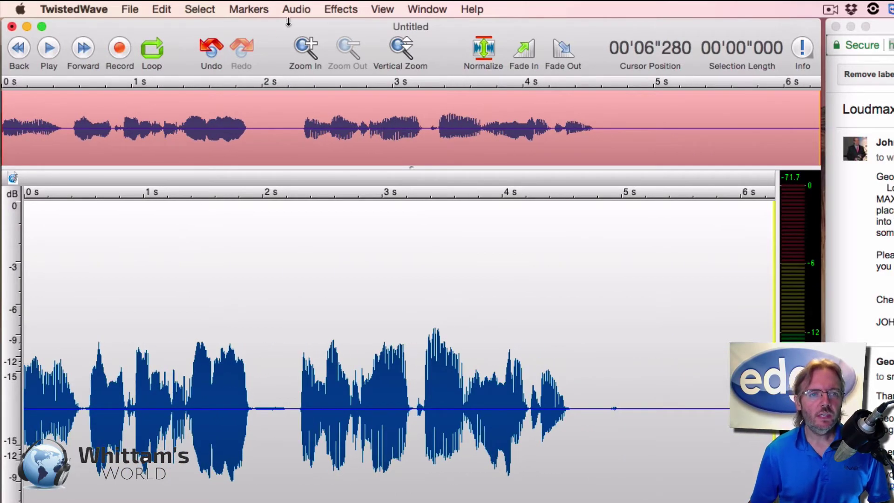
left_click(323, 13)
mouse_move(455, 205)
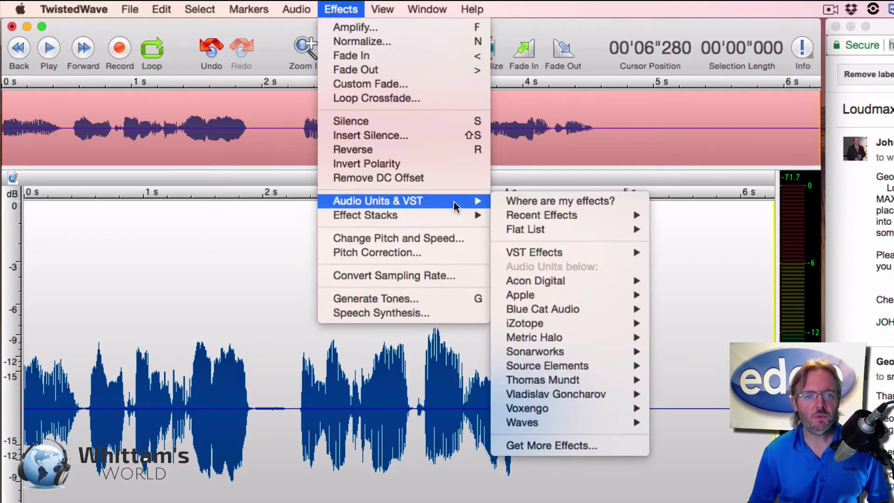
mouse_move(594, 300)
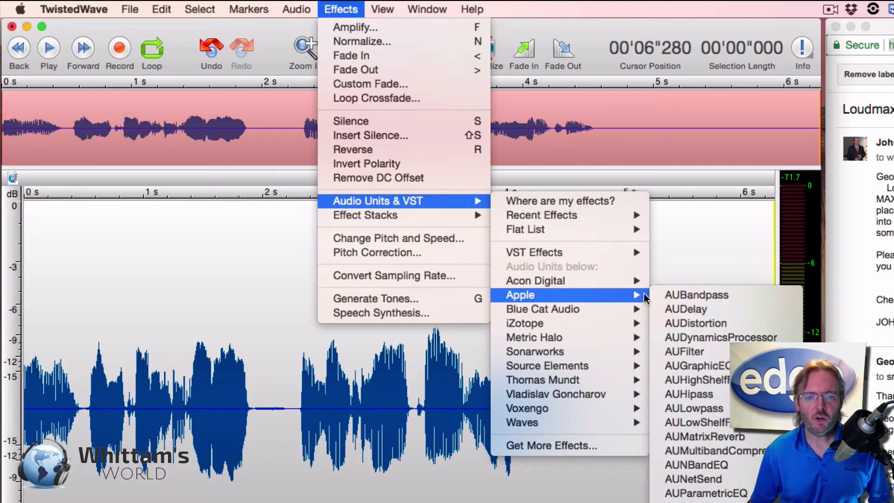
left_click(735, 500)
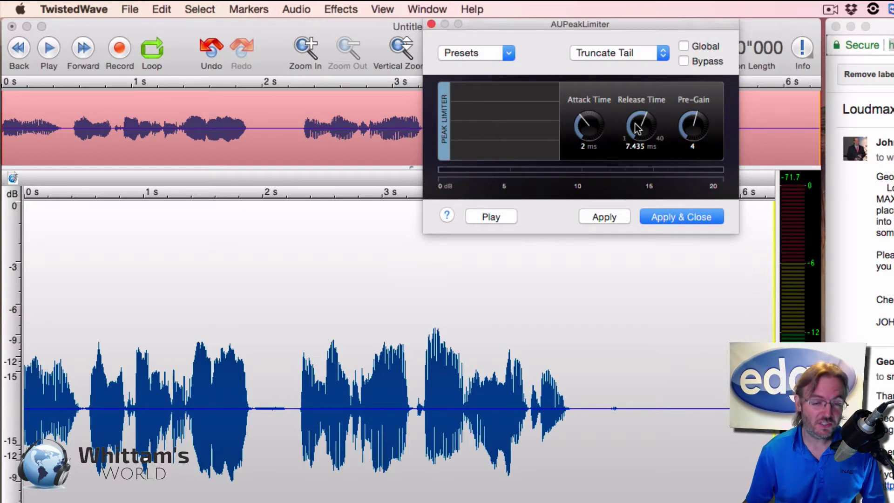
Step: Raise AUPeakLimiter's Pre-Gain to 8, apply it, and move its window aside
left_click(697, 138)
left_click_drag(697, 138, 698, 137)
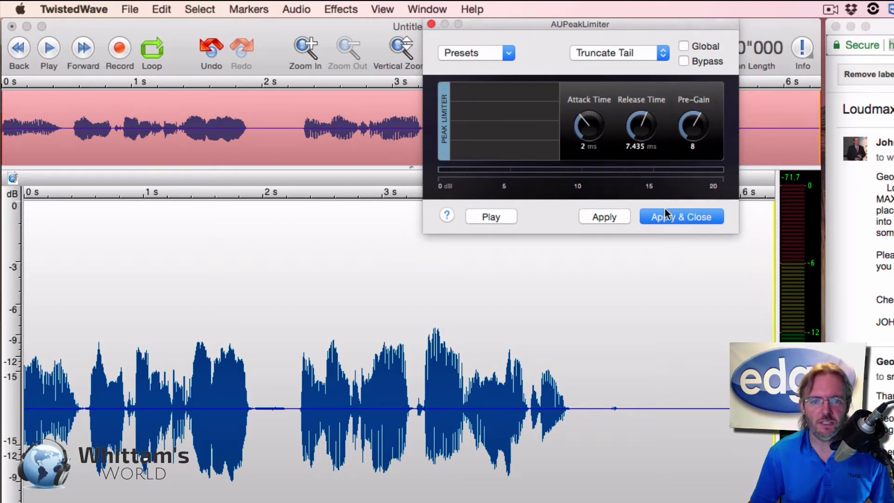
left_click(621, 215)
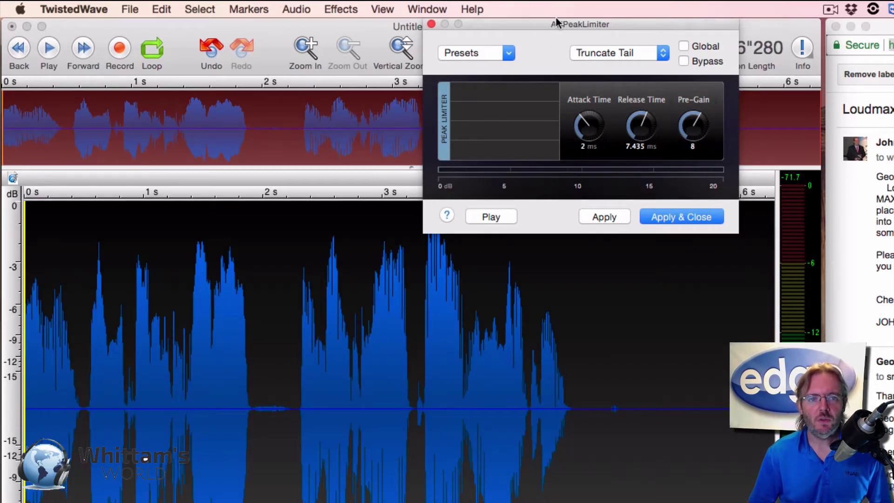
left_click_drag(705, 25, 868, 28)
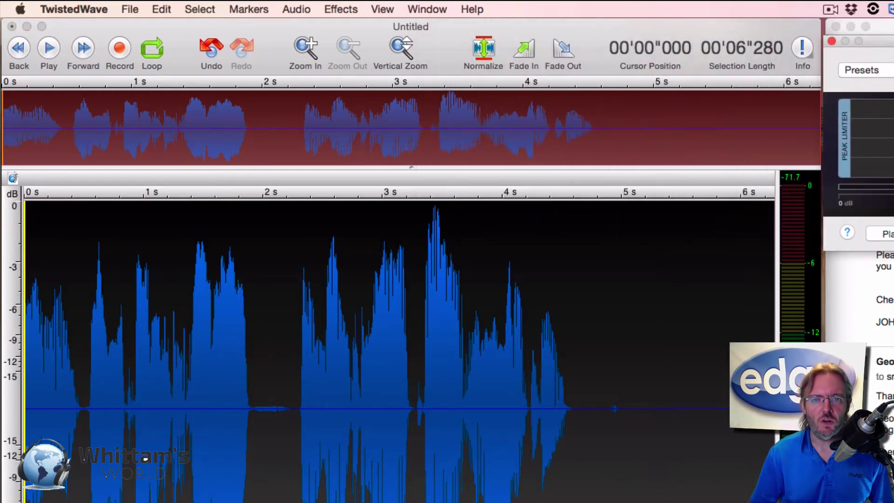
Step: Check the recording's peak level in the Statistics window
left_click(372, 348)
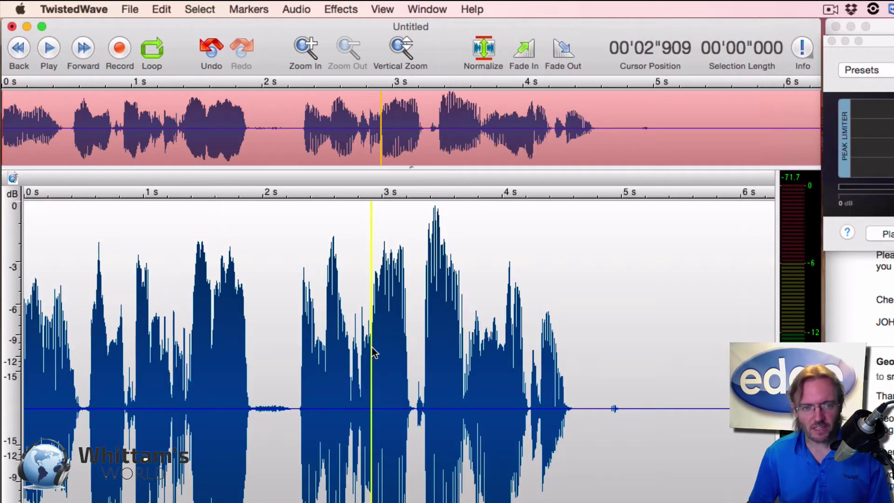
key("super+shift+i")
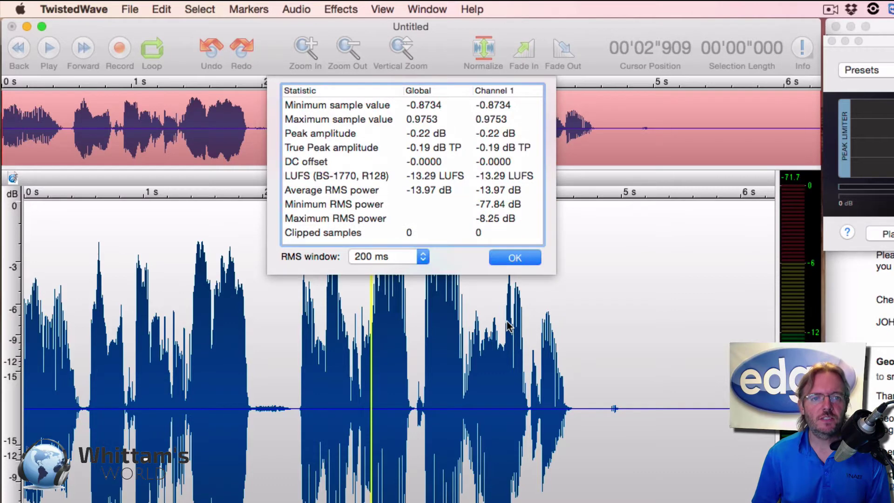
left_click(509, 259)
Step: Normalize the recording to a -3 dB peak and close the AUPeakLimiter window
left_click(485, 370)
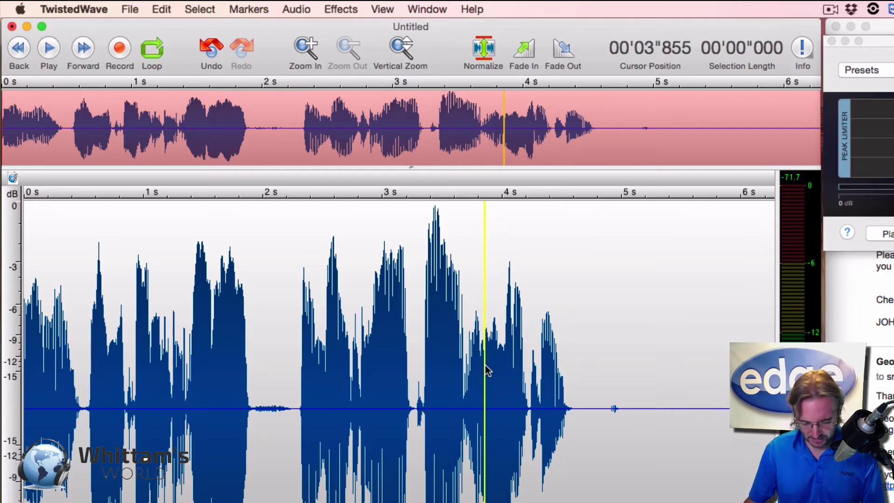
key("super+shift+n")
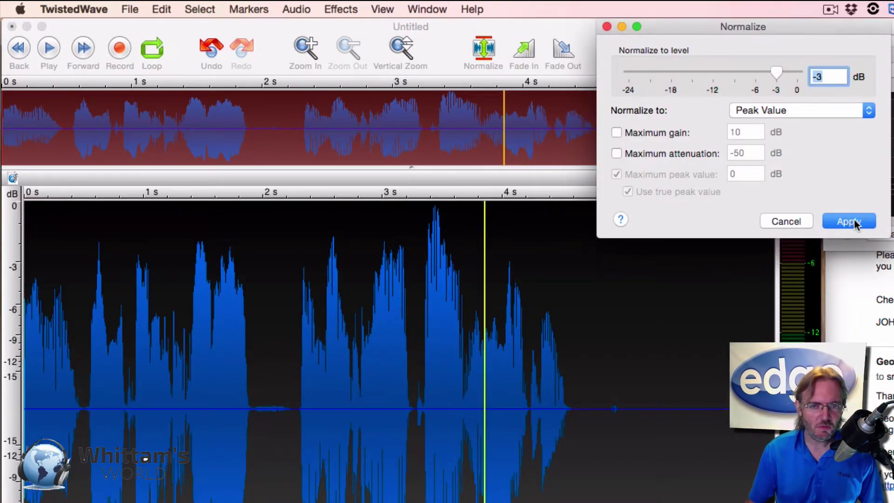
left_click(849, 222)
left_click(608, 407)
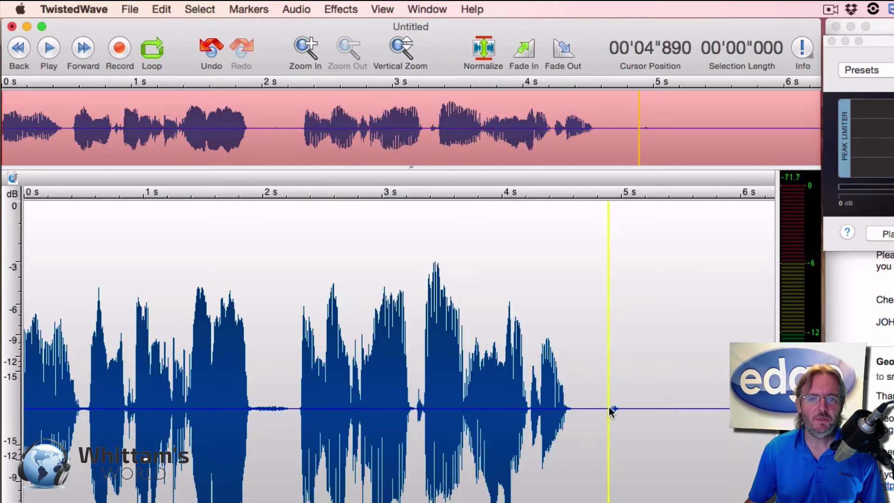
left_click_drag(888, 27, 592, 4)
left_click(520, 24)
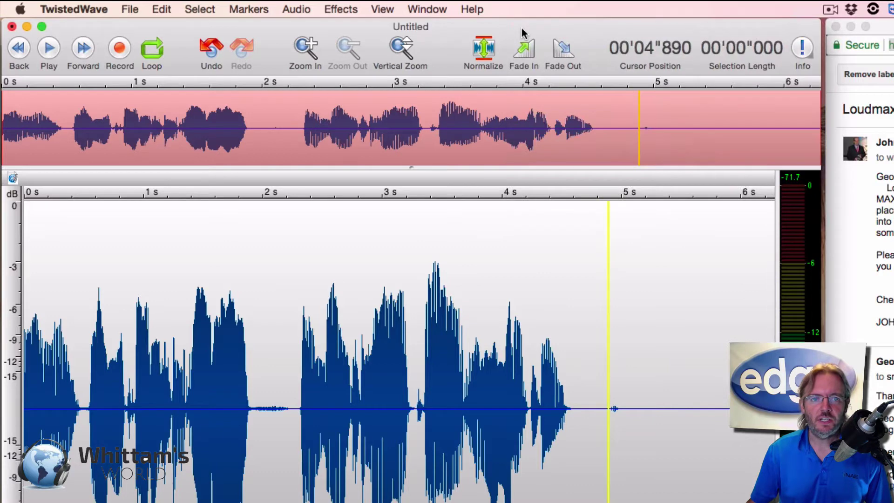
Step: Choose LoudMax from the Thomas Mundt Audio Units in the Effects menu
left_click(337, 7)
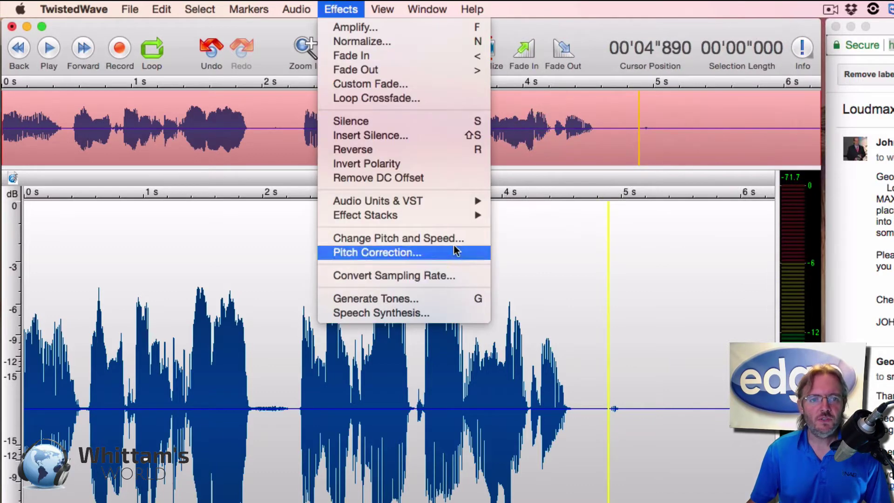
mouse_move(468, 219)
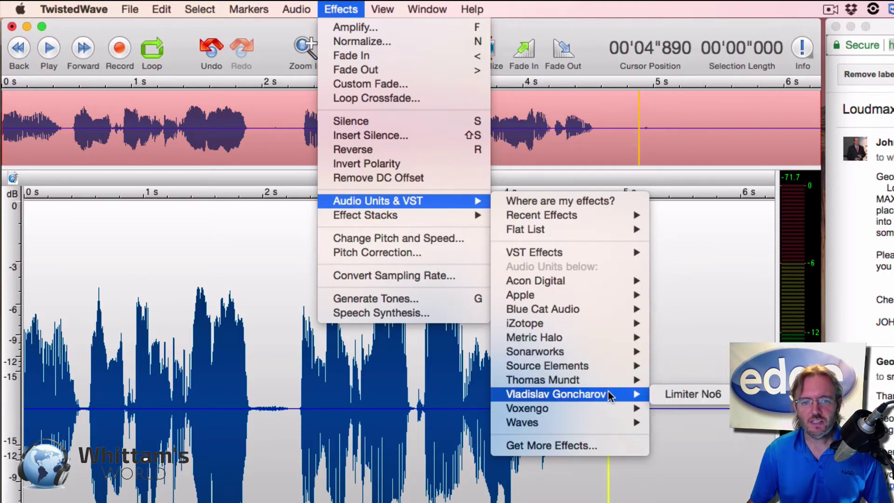
mouse_move(608, 382)
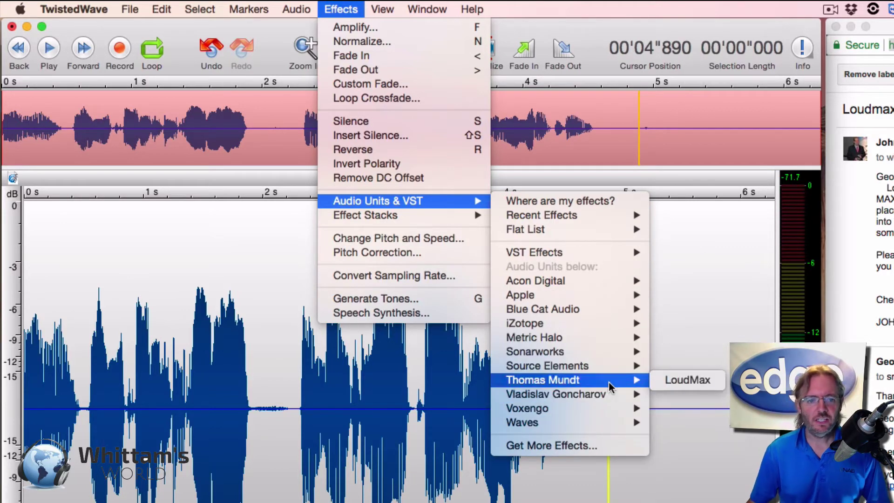
left_click(671, 383)
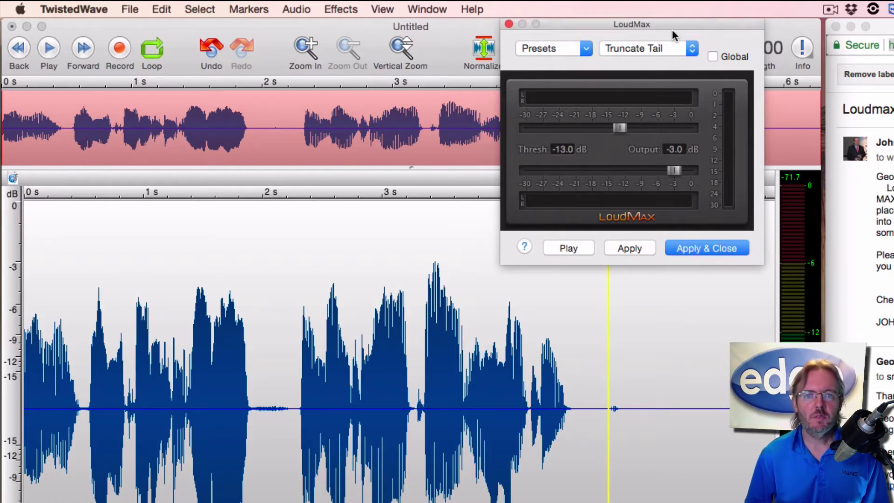
Step: Set LoudMax's threshold to about -6 dB, compare with undo/redo, and reapply it
left_click_drag(620, 128, 658, 125)
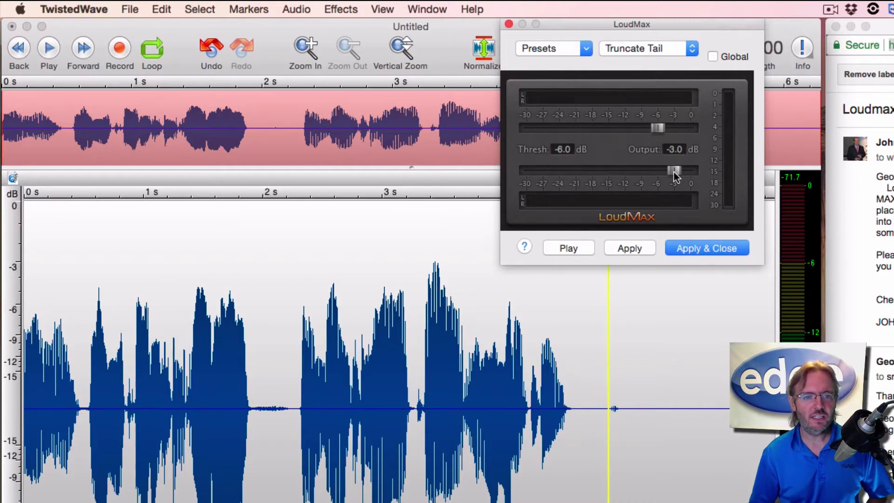
left_click(496, 409)
key("super+z")
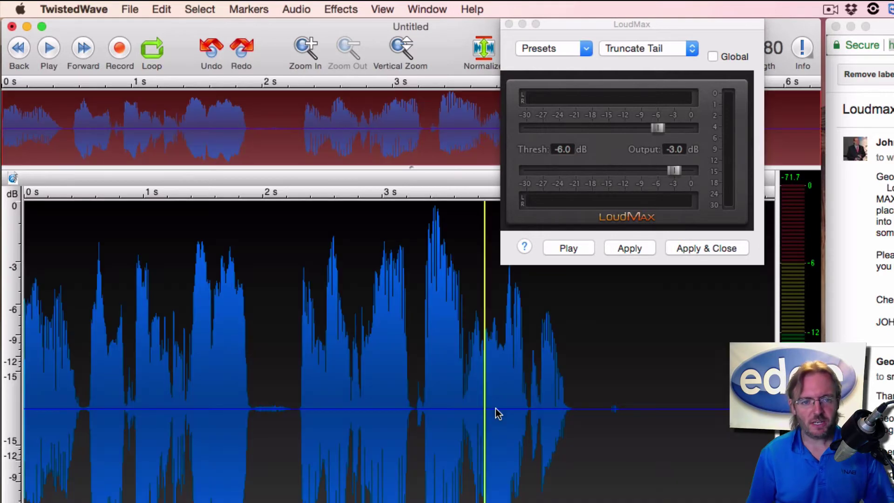
key("super+shift+z")
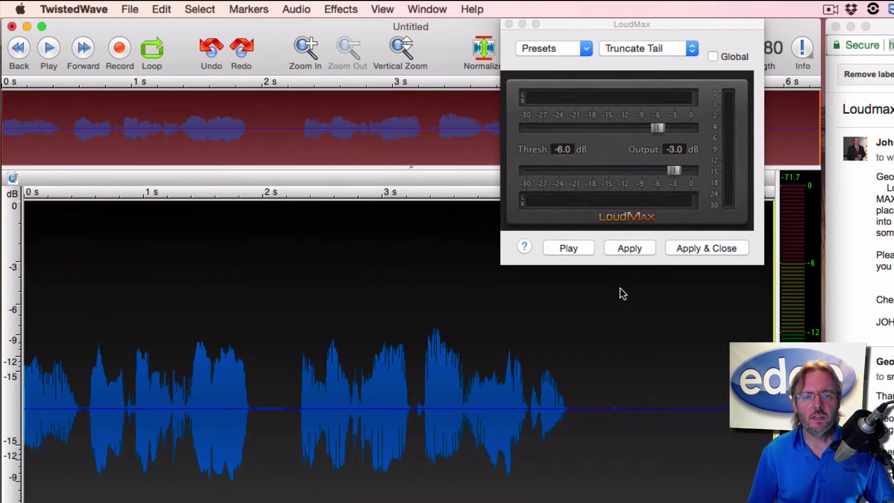
left_click(633, 248)
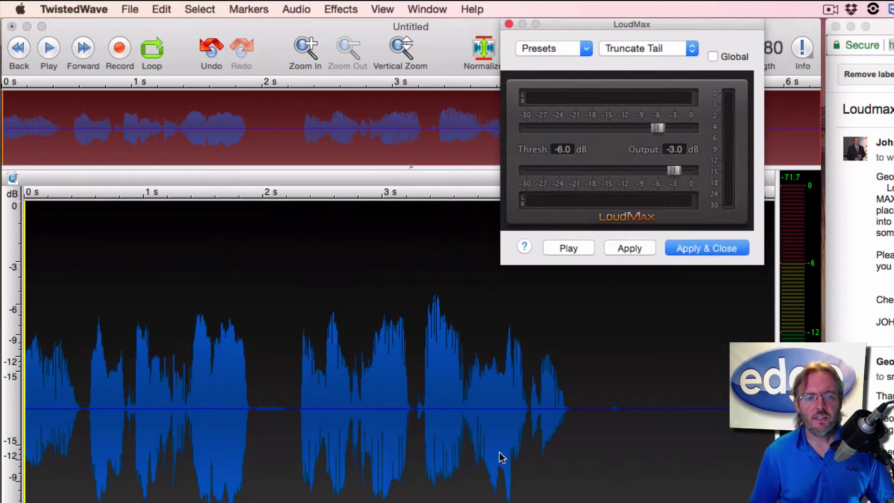
Step: Deselect the audio and view its statistics, showing a -5.23 dB peak
left_click(473, 452)
left_click(427, 451)
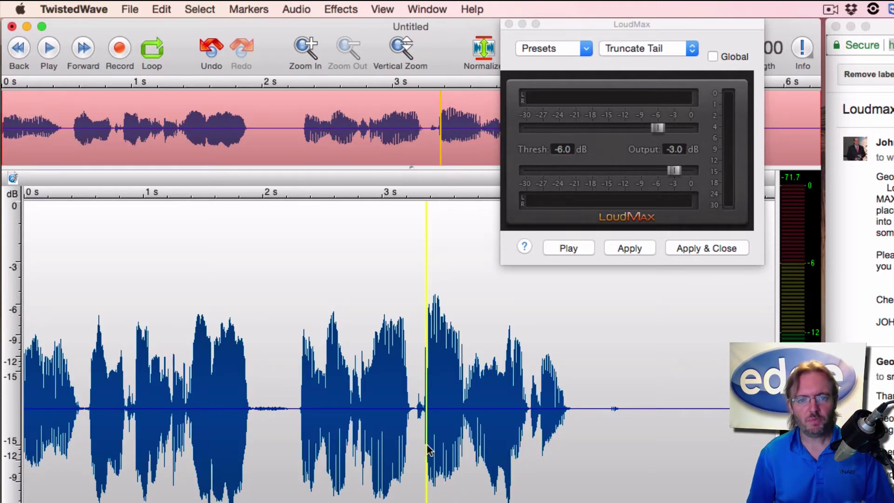
key("super+i")
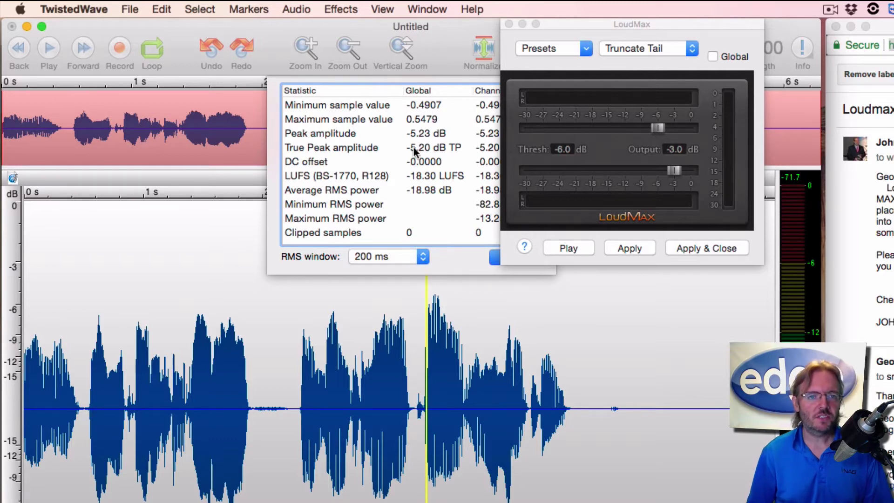
Step: Lower LoudMax's threshold to -8.7 dB and apply it again
left_click(495, 257)
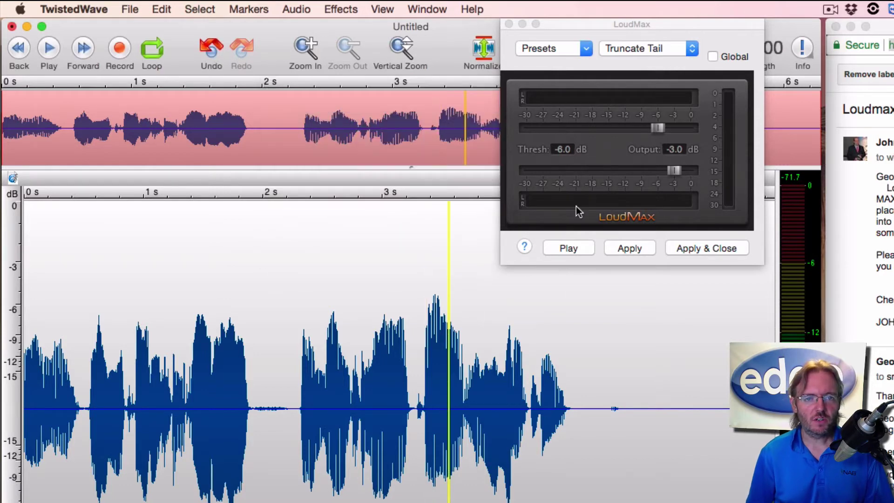
left_click(657, 132)
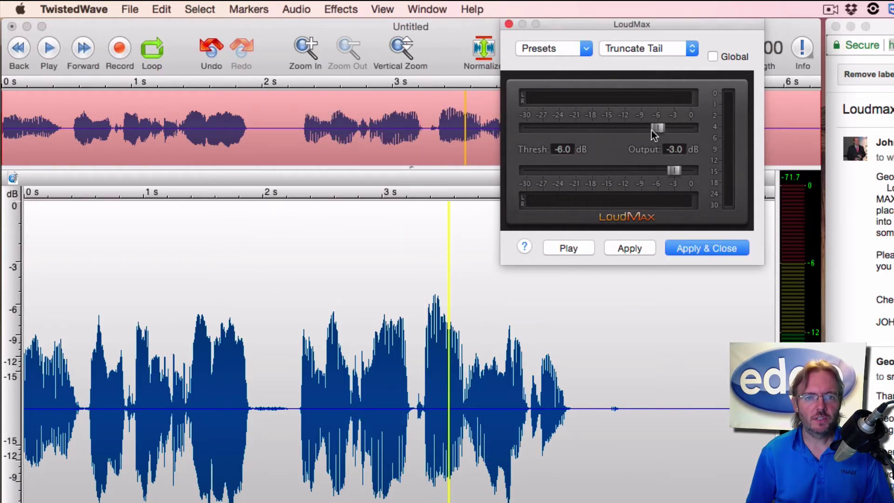
left_click_drag(654, 132, 643, 128)
left_click(628, 249)
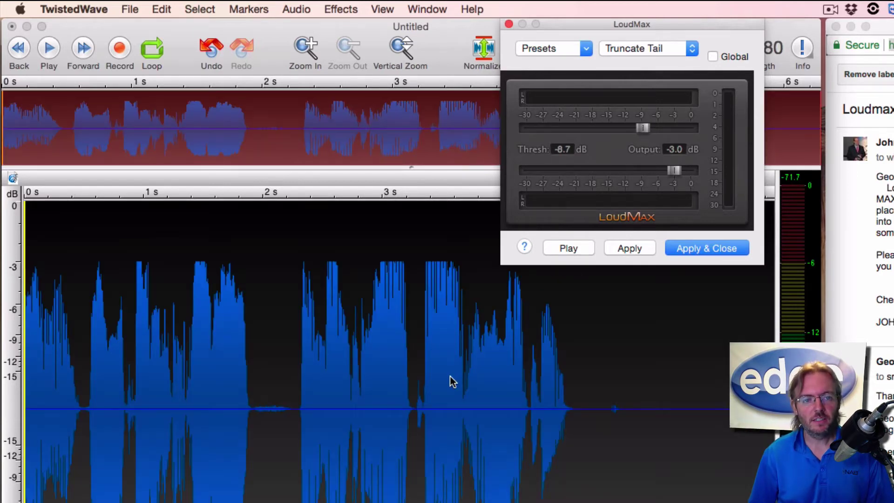
Step: Confirm a -3.00 dB peak and -13.35 LUFS in Statistics, then close LoudMax
left_click(429, 390)
left_click(417, 399)
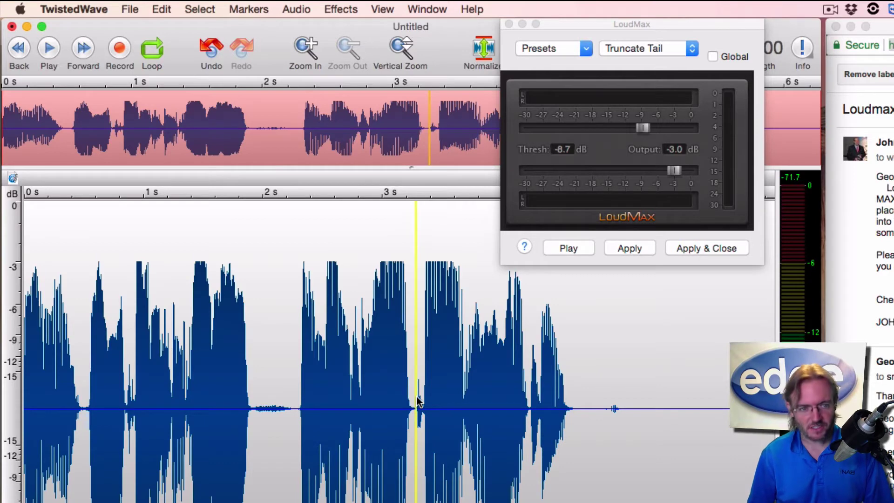
key("super+i")
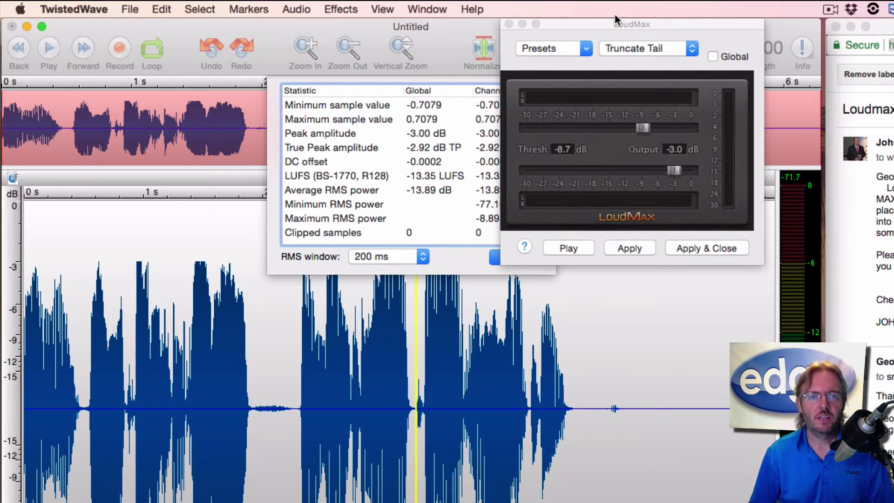
left_click_drag(661, 21, 725, 21)
left_click(507, 261)
left_click(508, 261)
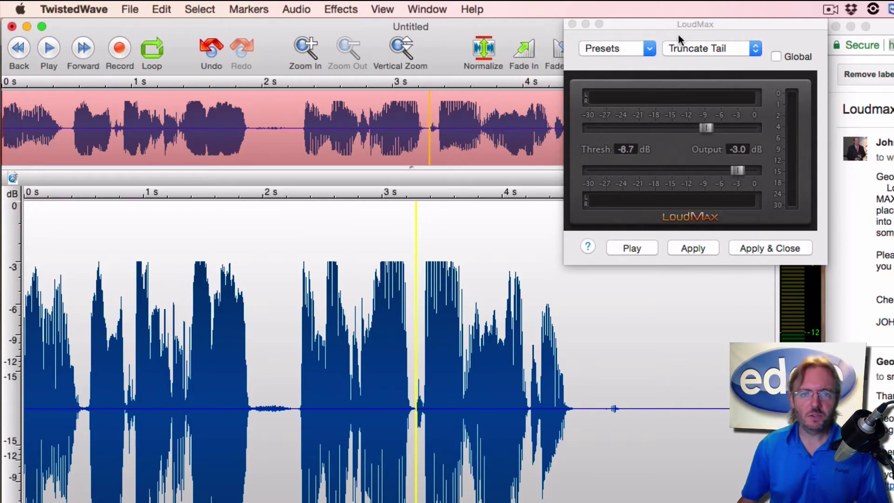
left_click(649, 29)
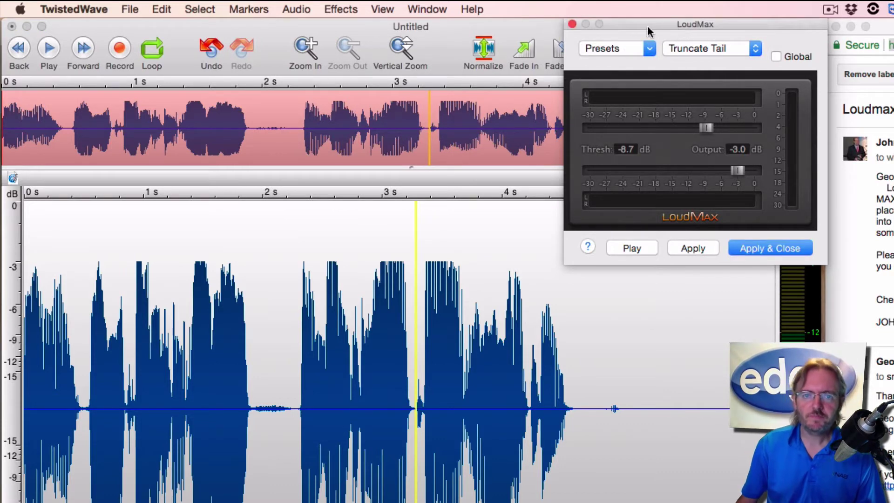
left_click(573, 24)
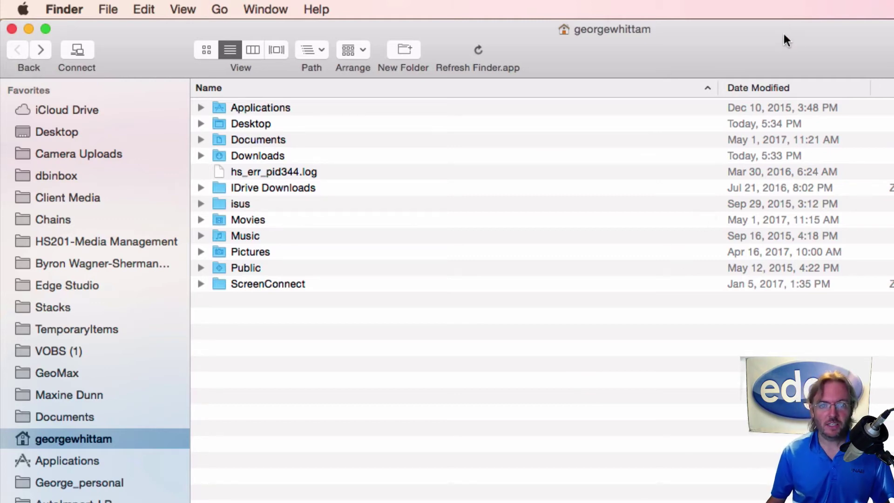
Step: Navigate Finder from Mac SSD 200GB through Library and Audio into Plug-Ins
left_click(611, 29, "super")
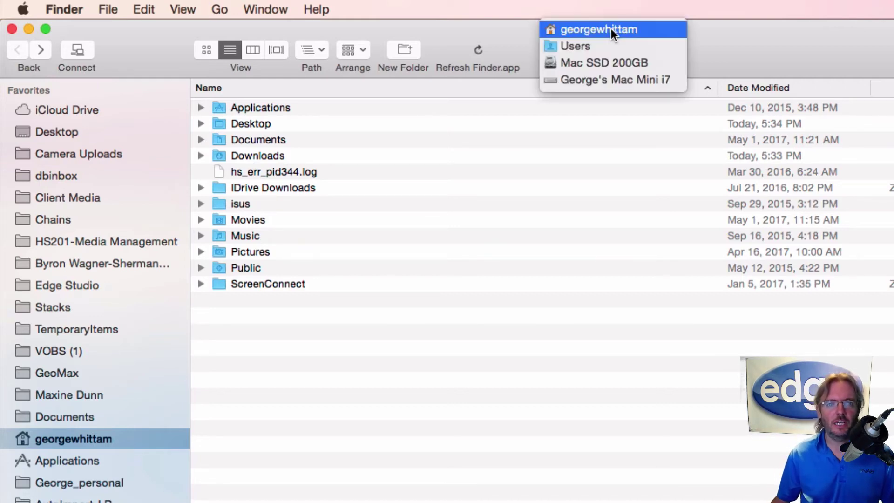
left_click(613, 63)
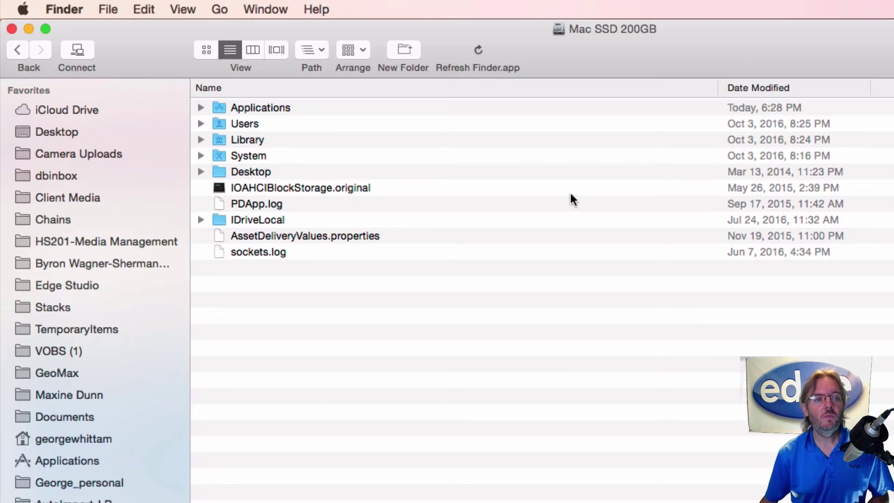
double_click(222, 139)
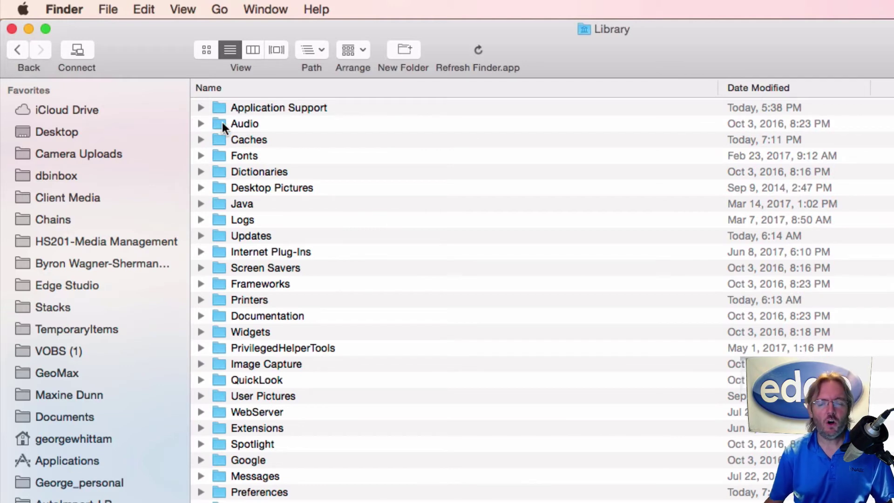
double_click(222, 122)
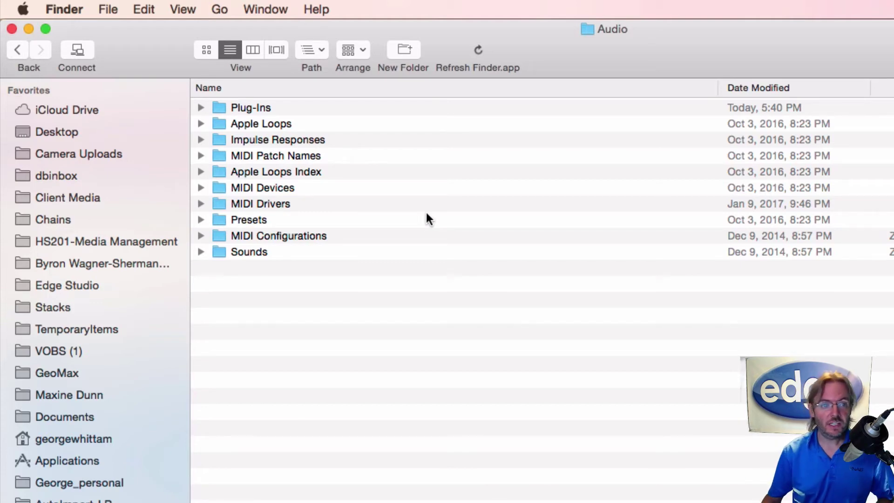
double_click(243, 105)
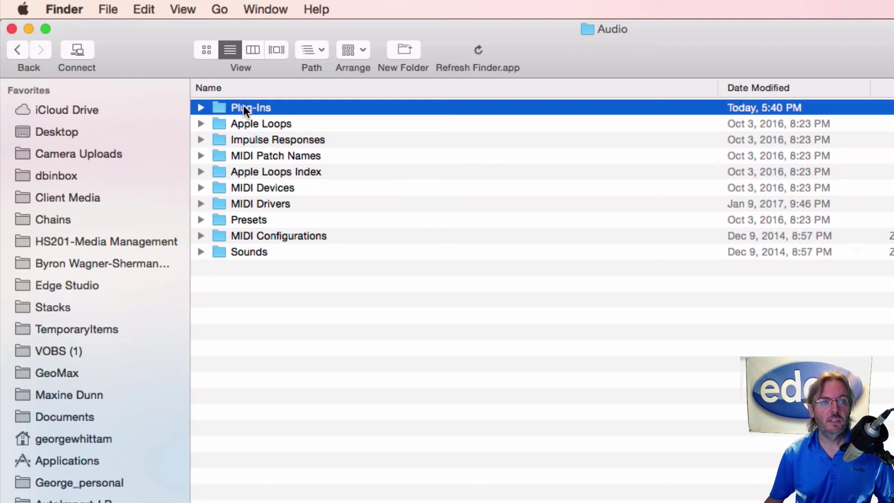